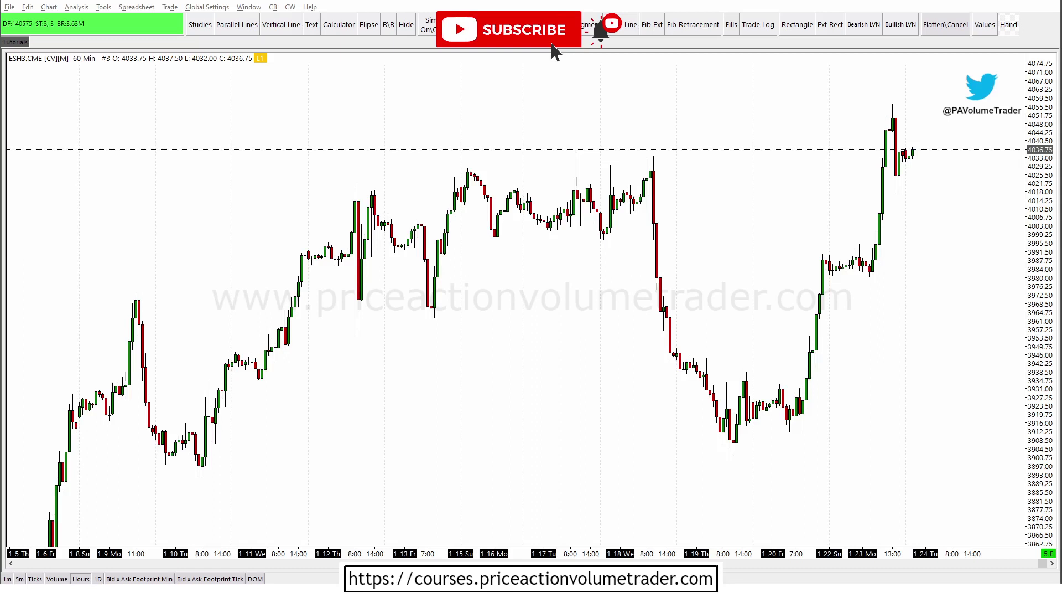
{"action": "mouse_move", "coordinate": [882, 375]}
{"action": "left_mouse_down"}
{"action": "mouse_move", "coordinate": [868, 367]}
{"action": "mouse_move", "coordinate": [884, 381]}
{"action": "left_mouse_up"}
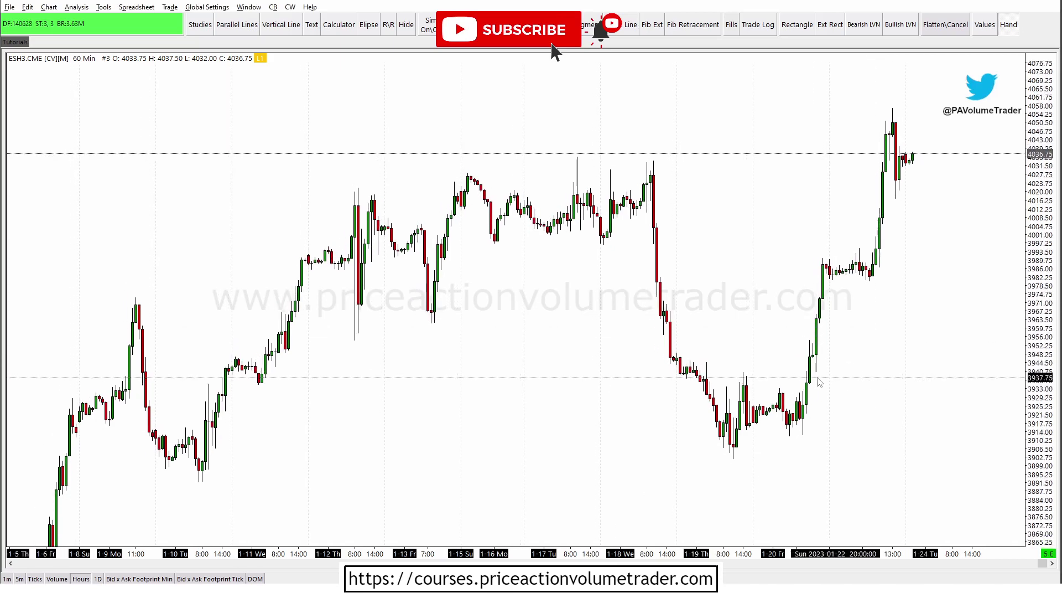
{"action": "left_click_drag", "start_coordinate": [740, 285], "coordinate": [742, 283]}
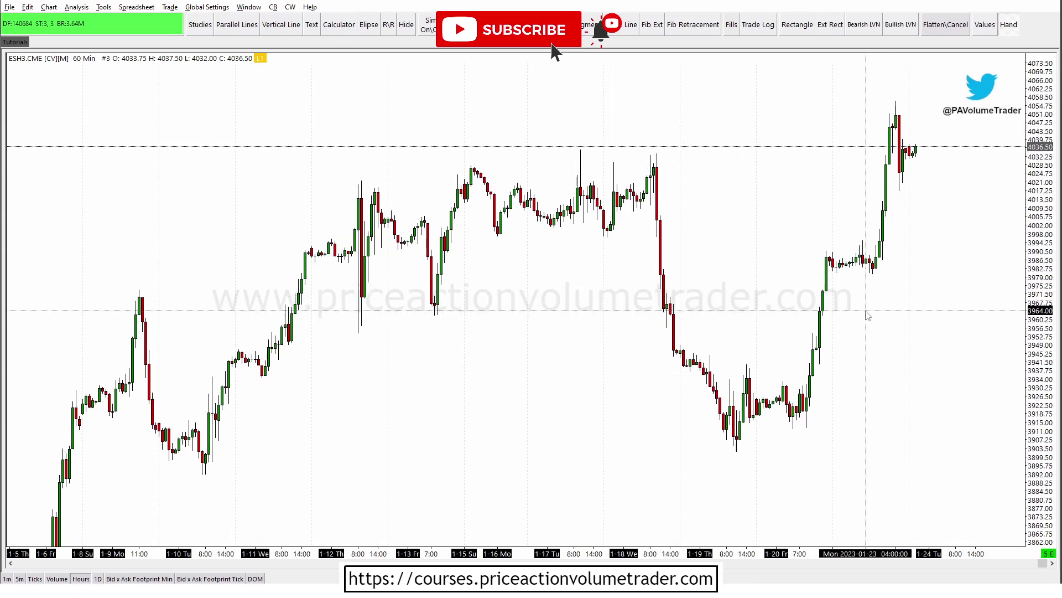
{"action": "left_click_drag", "start_coordinate": [936, 334], "coordinate": [936, 332]}
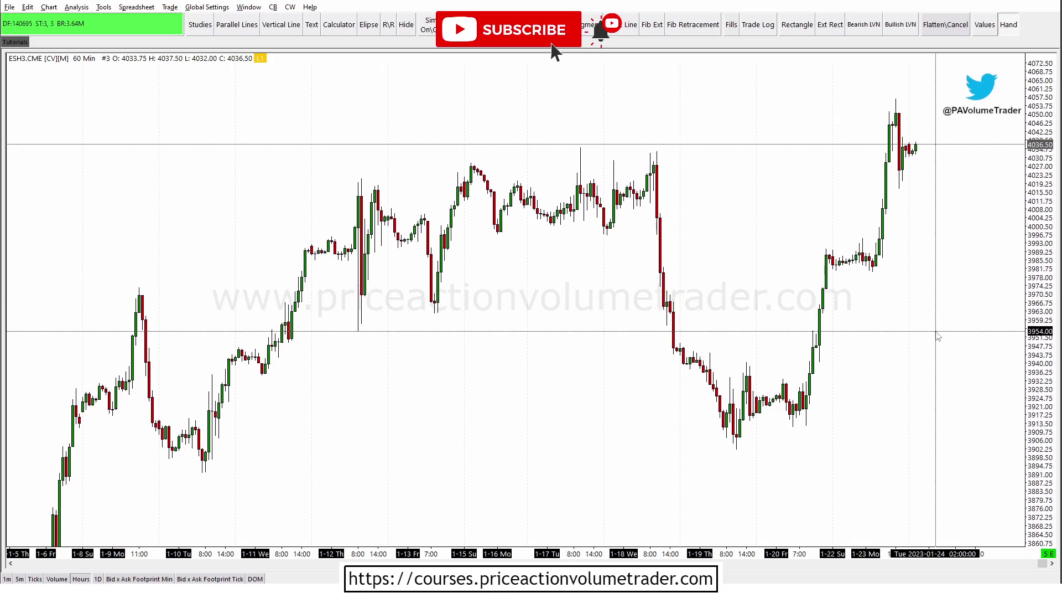
Switch to the 5-minute ES chart and bring the 23 January session's volume profile into view.
{"action": "left_click", "coordinate": [20, 578]}
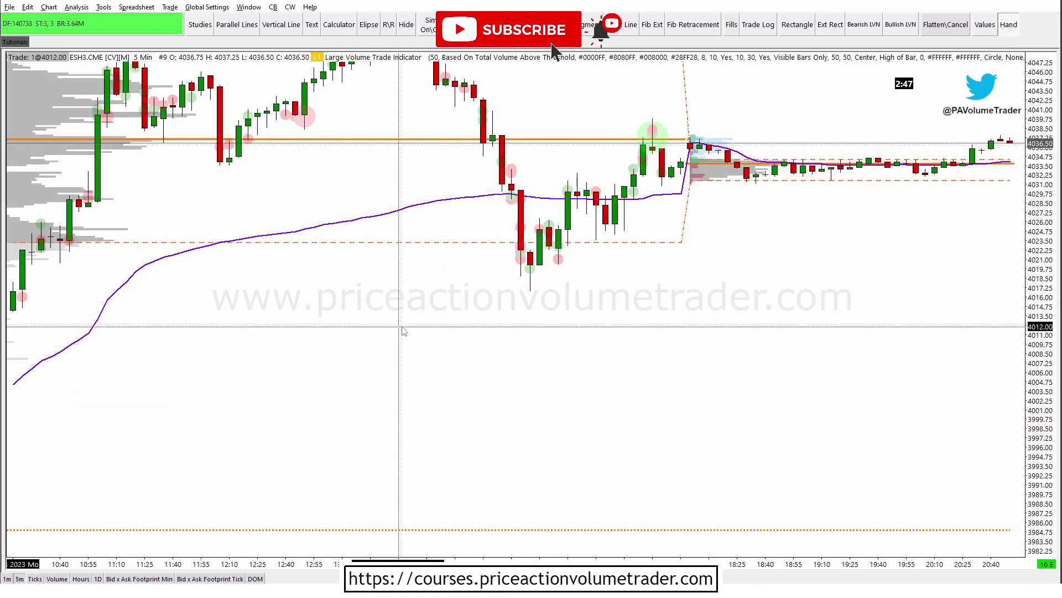
{"action": "scroll", "coordinate": [474, 449], "scroll_direction": "up", "scroll_amount": 3}
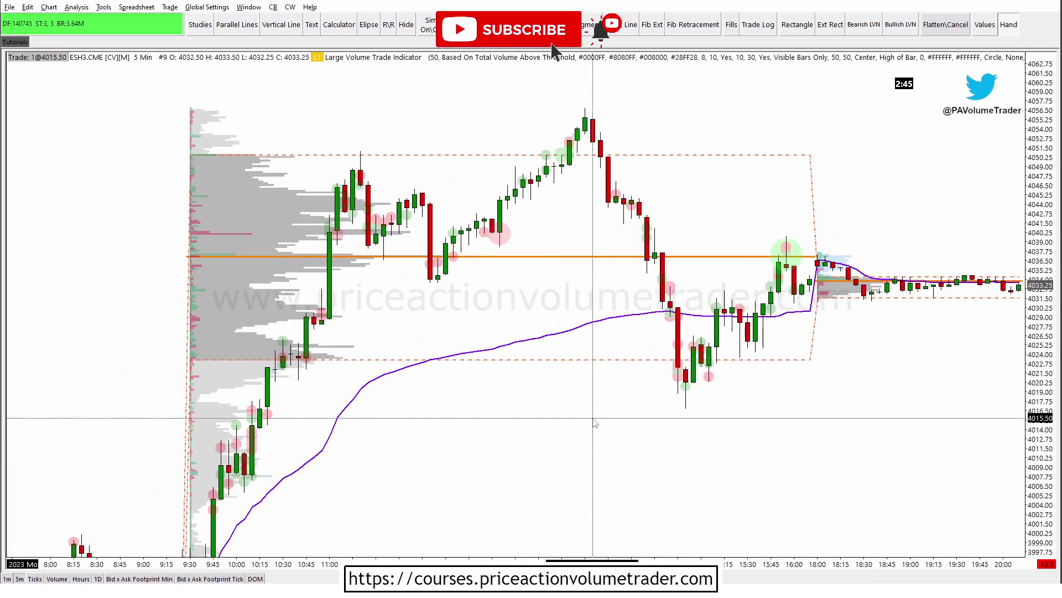
{"action": "scroll", "coordinate": [720, 428], "scroll_direction": "up", "scroll_amount": 5}
{"action": "left_click_drag", "start_coordinate": [1041, 360], "coordinate": [1041, 352]}
{"action": "left_click_drag", "start_coordinate": [634, 431], "coordinate": [625, 442]}
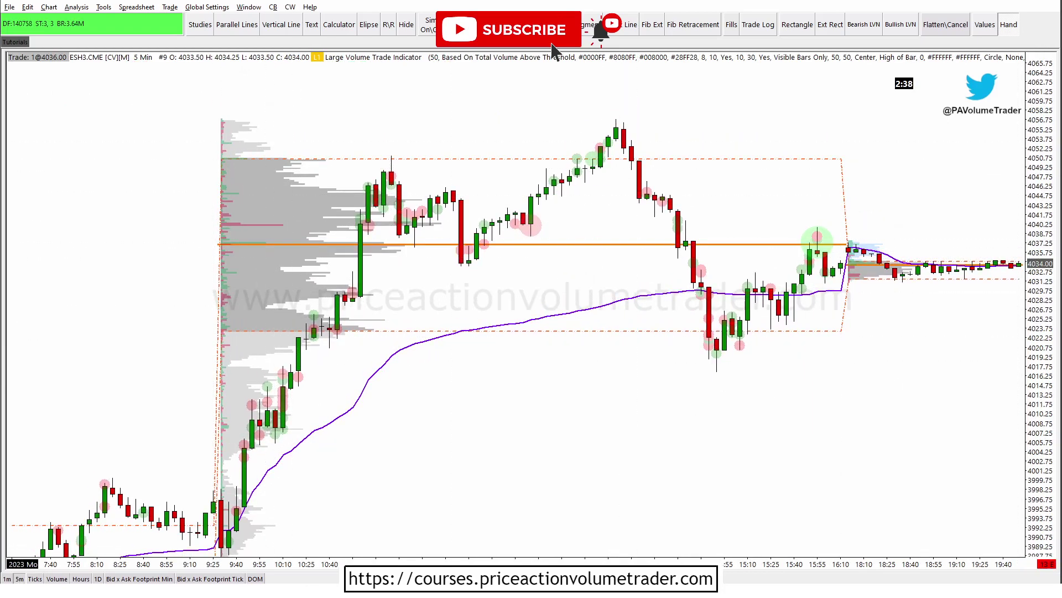
Outline the session profile's value area and outer volume zones freehand, label the value area 68%, and clear the markings.
{"action": "mouse_move", "coordinate": [212, 115]}
{"action": "left_mouse_down"}
{"action": "mouse_move", "coordinate": [265, 128]}
{"action": "mouse_move", "coordinate": [275, 143]}
{"action": "mouse_move", "coordinate": [189, 274]}
{"action": "mouse_move", "coordinate": [252, 327]}
{"action": "mouse_move", "coordinate": [250, 166]}
{"action": "left_mouse_up"}
{"action": "mouse_move", "coordinate": [252, 331]}
{"action": "left_mouse_down"}
{"action": "mouse_move", "coordinate": [274, 343]}
{"action": "mouse_move", "coordinate": [304, 412]}
{"action": "mouse_move", "coordinate": [238, 494]}
{"action": "mouse_move", "coordinate": [221, 330]}
{"action": "left_mouse_up"}
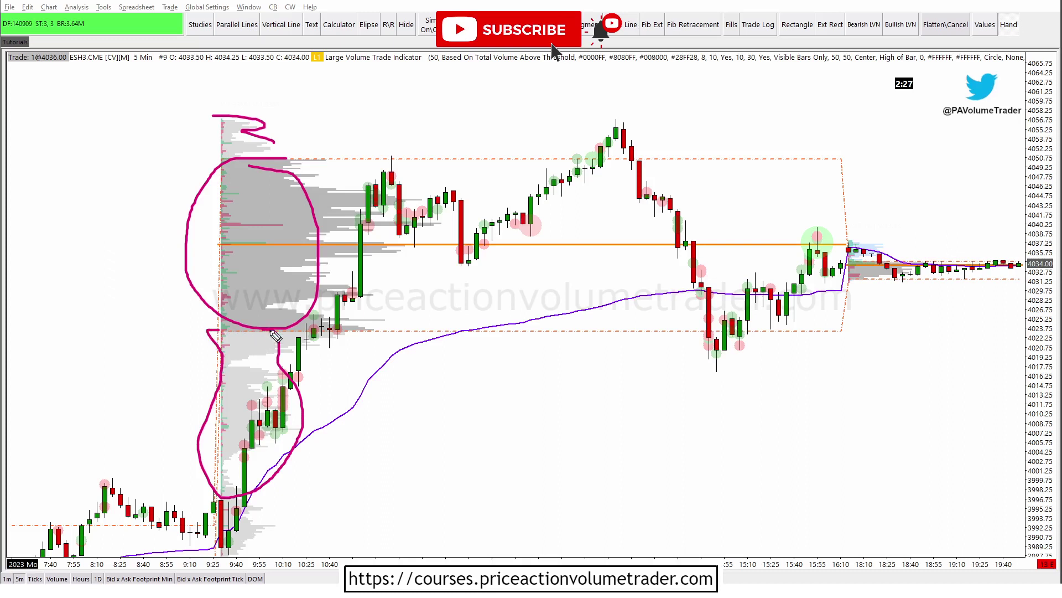
{"action": "mouse_move", "coordinate": [264, 188]}
{"action": "left_mouse_down"}
{"action": "mouse_move", "coordinate": [244, 221]}
{"action": "mouse_move", "coordinate": [301, 210]}
{"action": "mouse_move", "coordinate": [293, 219]}
{"action": "mouse_move", "coordinate": [307, 235]}
{"action": "mouse_move", "coordinate": [270, 240]}
{"action": "left_mouse_up"}
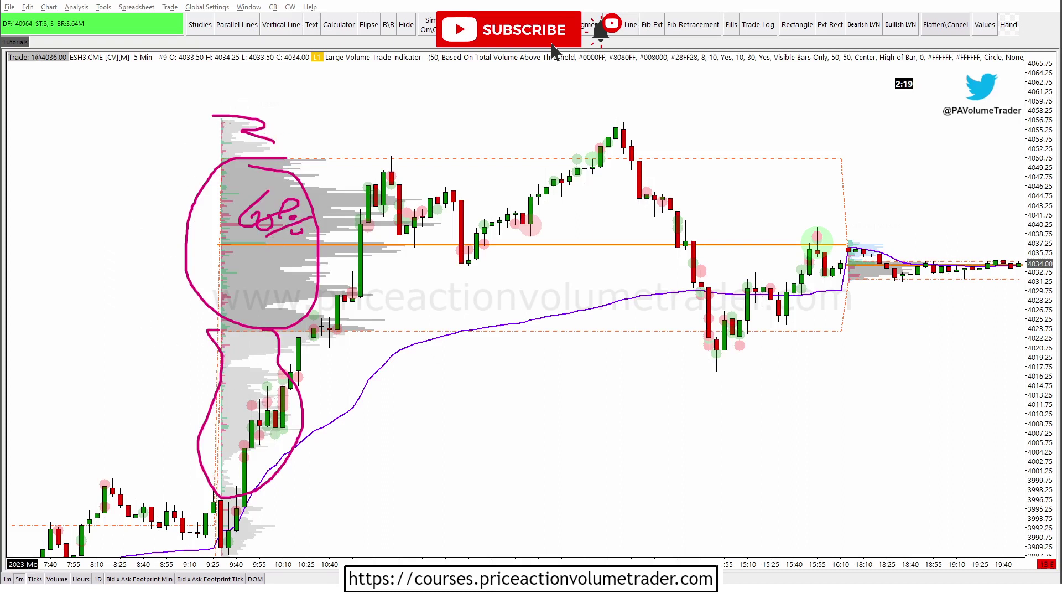
{"action": "key", "text": "ctrl+shift+7"}
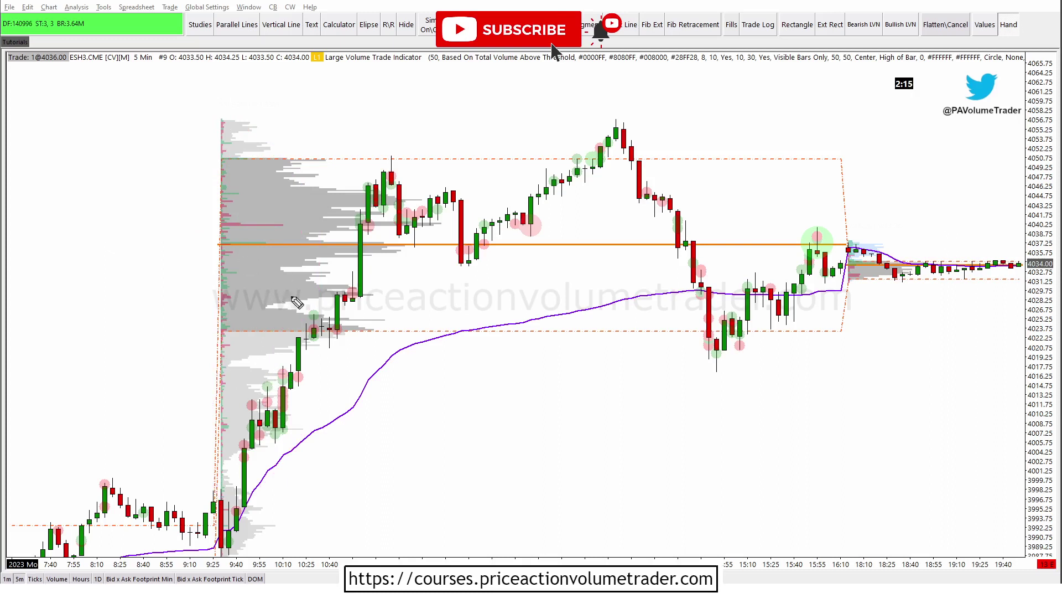
Circle the low-volume zone below the session's value area freehand and erase the marking.
{"action": "mouse_move", "coordinate": [255, 365]}
{"action": "left_mouse_down"}
{"action": "mouse_move", "coordinate": [289, 377]}
{"action": "mouse_move", "coordinate": [283, 462]}
{"action": "mouse_move", "coordinate": [233, 372]}
{"action": "mouse_move", "coordinate": [239, 347]}
{"action": "left_mouse_up"}
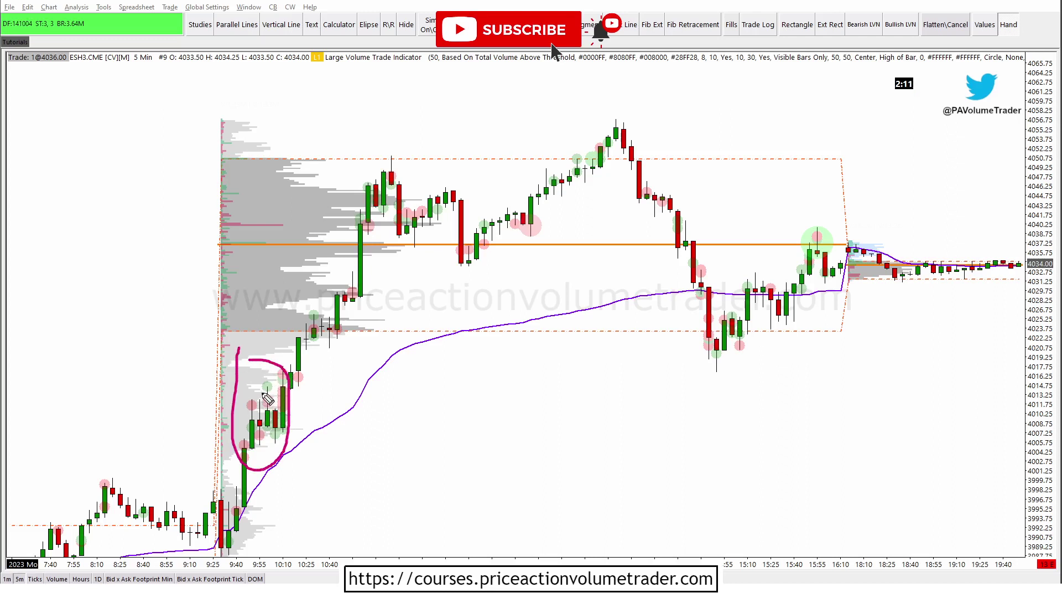
{"action": "left_click_drag", "start_coordinate": [264, 390], "coordinate": [273, 404]}
{"action": "key", "text": "e"}
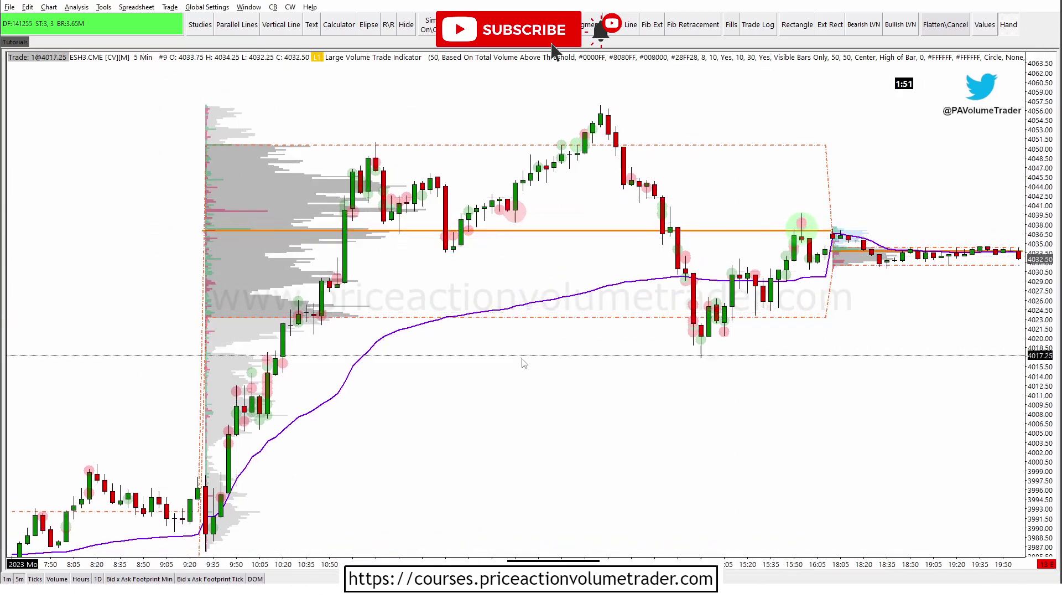
Return to the 60-minute ES chart and examine the price swings from early January through 23 January.
{"action": "left_click", "coordinate": [86, 578]}
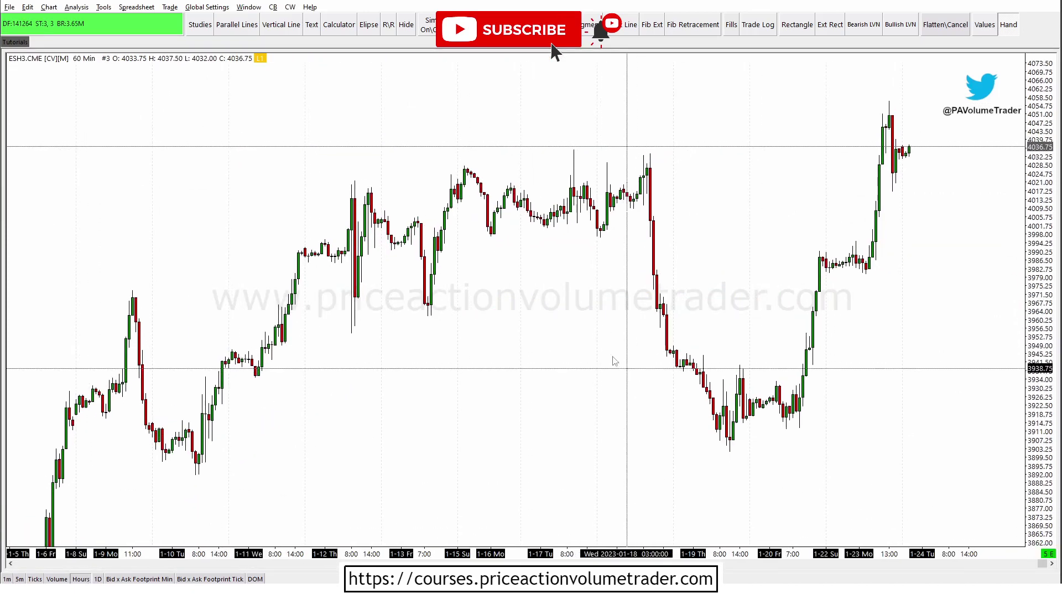
{"action": "left_click_drag", "start_coordinate": [591, 367], "coordinate": [597, 360]}
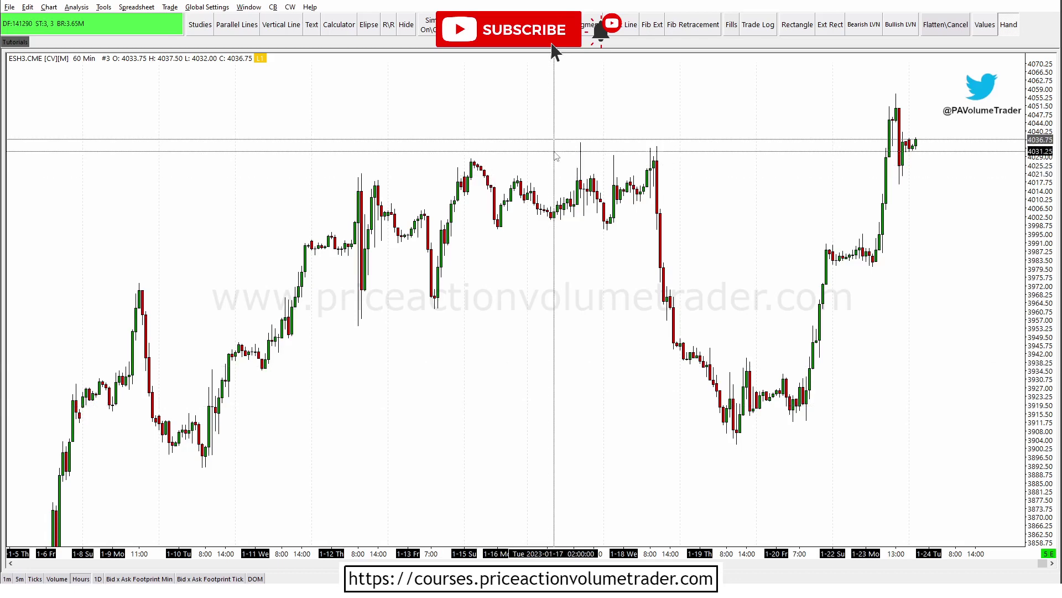
{"action": "mouse_move", "coordinate": [571, 126]}
{"action": "left_mouse_down"}
{"action": "mouse_move", "coordinate": [576, 116]}
{"action": "mouse_move", "coordinate": [579, 128]}
{"action": "left_mouse_up"}
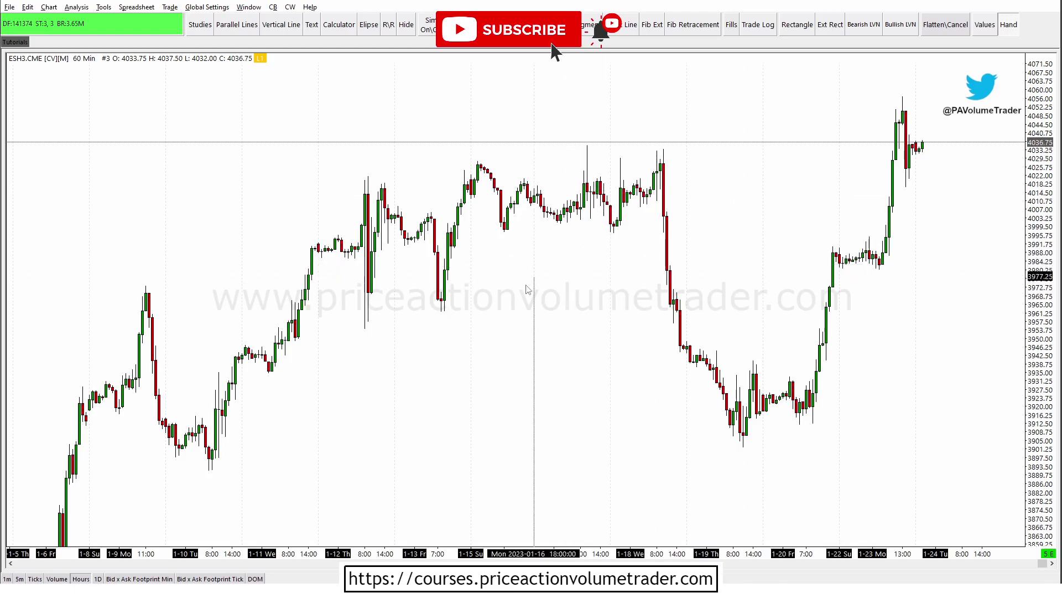
{"action": "left_click_drag", "start_coordinate": [498, 285], "coordinate": [504, 288]}
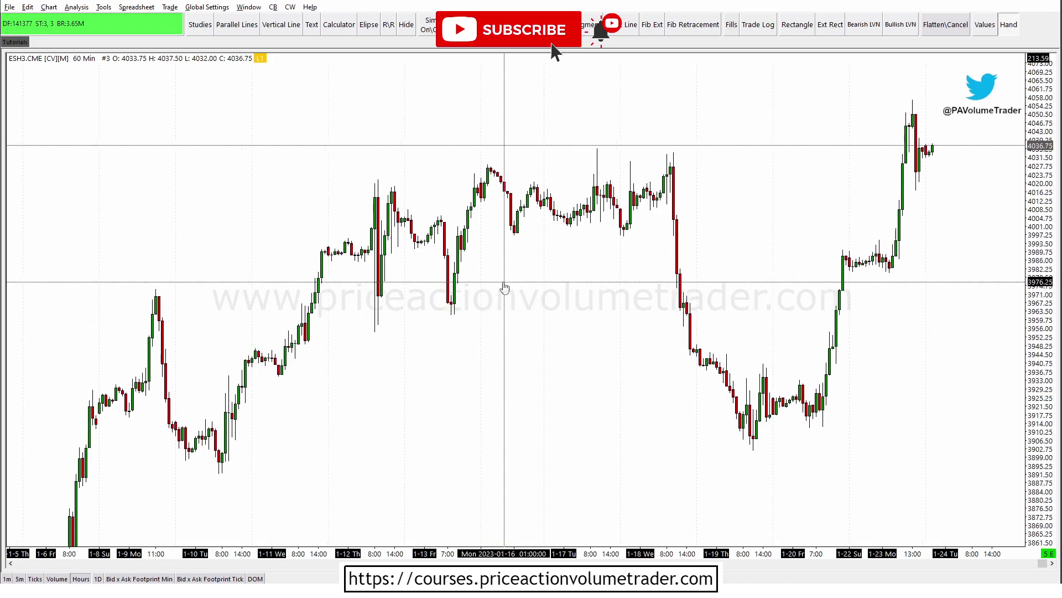
{"action": "left_click_drag", "start_coordinate": [449, 331], "coordinate": [451, 320]}
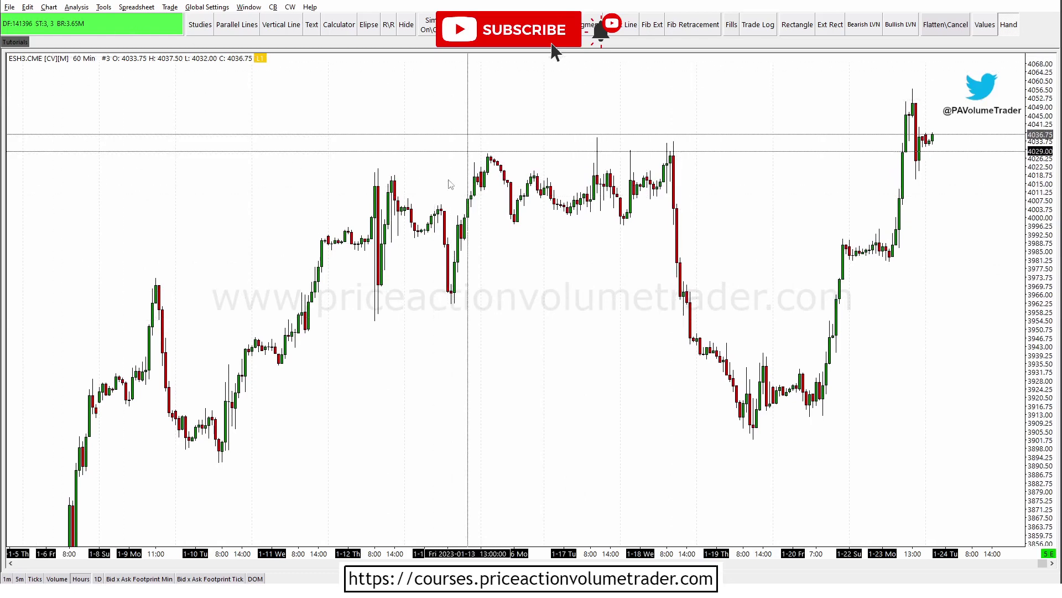
{"action": "scroll", "coordinate": [789, 214], "scroll_direction": "down", "scroll_amount": 1}
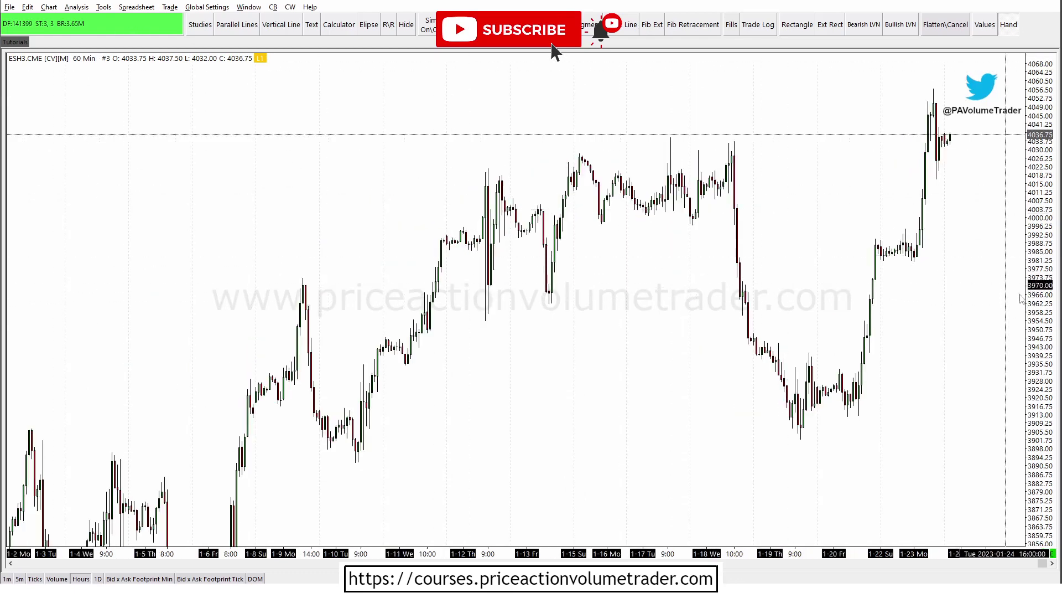
{"action": "scroll", "coordinate": [945, 290], "scroll_direction": "up", "scroll_amount": 2}
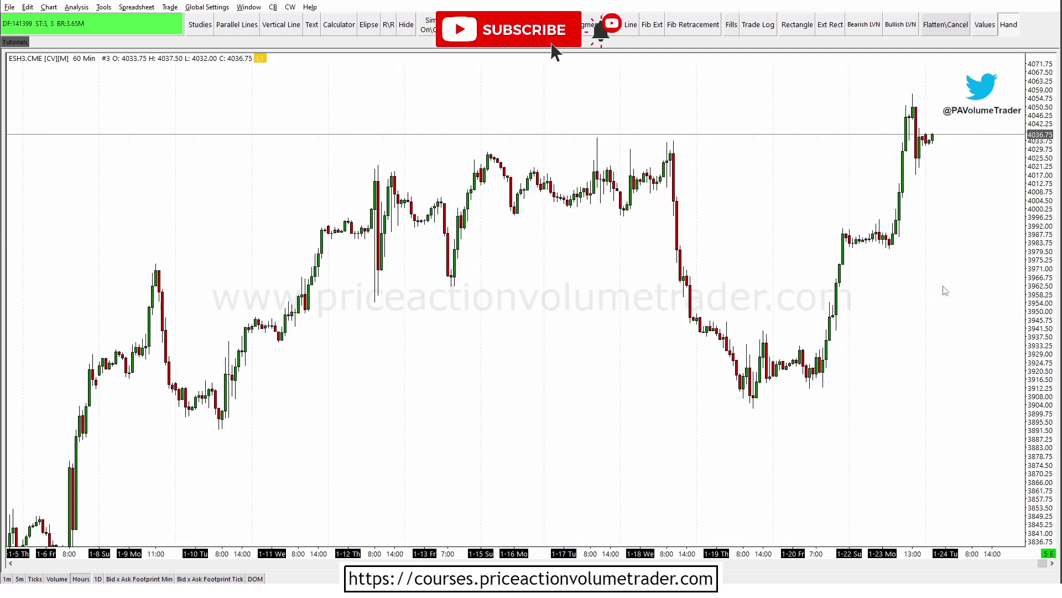
{"action": "scroll", "coordinate": [945, 291], "scroll_direction": "up", "scroll_amount": 1}
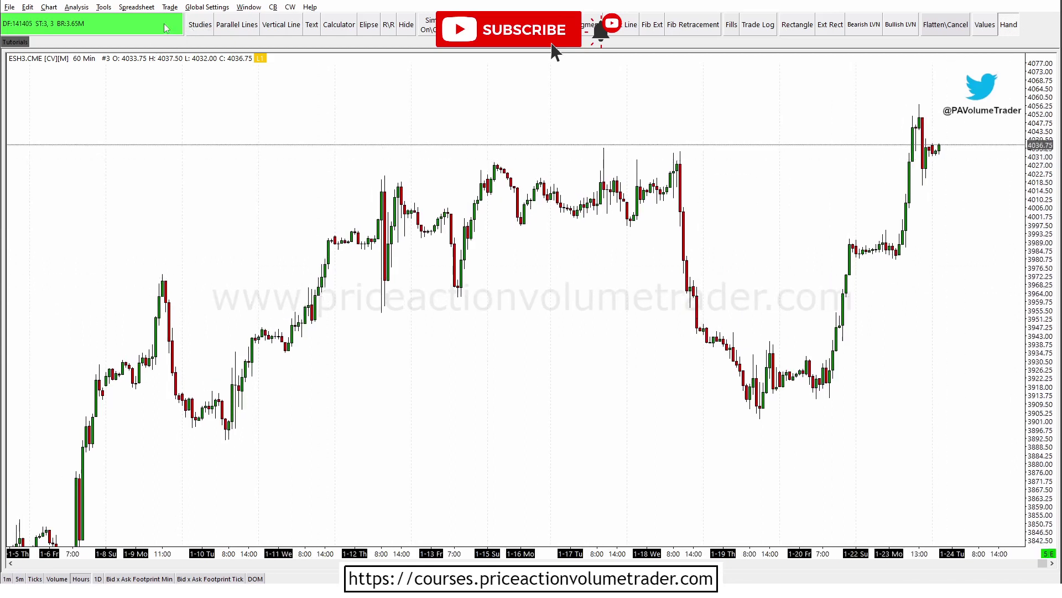
Add the Volume By Price study to the 60-minute chart after the Clock study and apply it.
{"action": "left_click", "coordinate": [104, 6]}
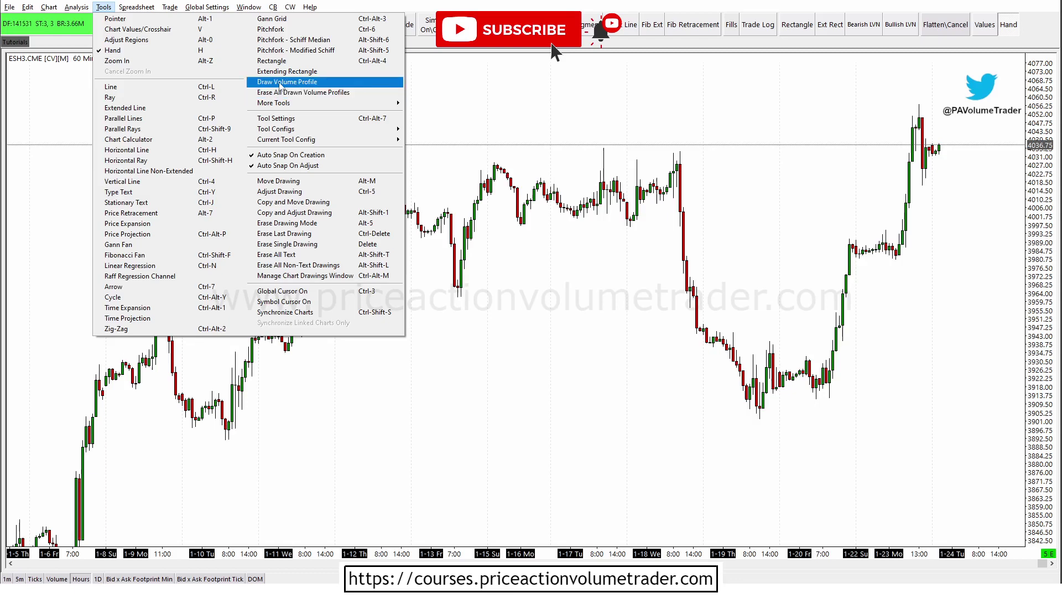
{"action": "left_click", "coordinate": [436, 97]}
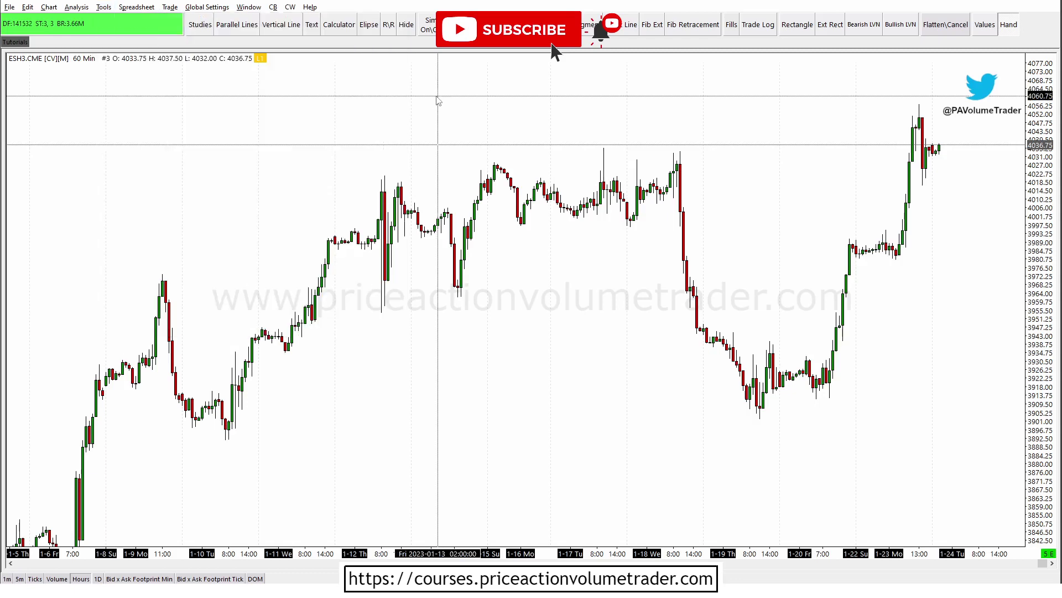
{"action": "left_click", "coordinate": [59, 9]}
{"action": "left_click", "coordinate": [84, 19]}
{"action": "left_click_drag", "start_coordinate": [471, 222], "coordinate": [476, 322]}
{"action": "left_click", "coordinate": [359, 311]}
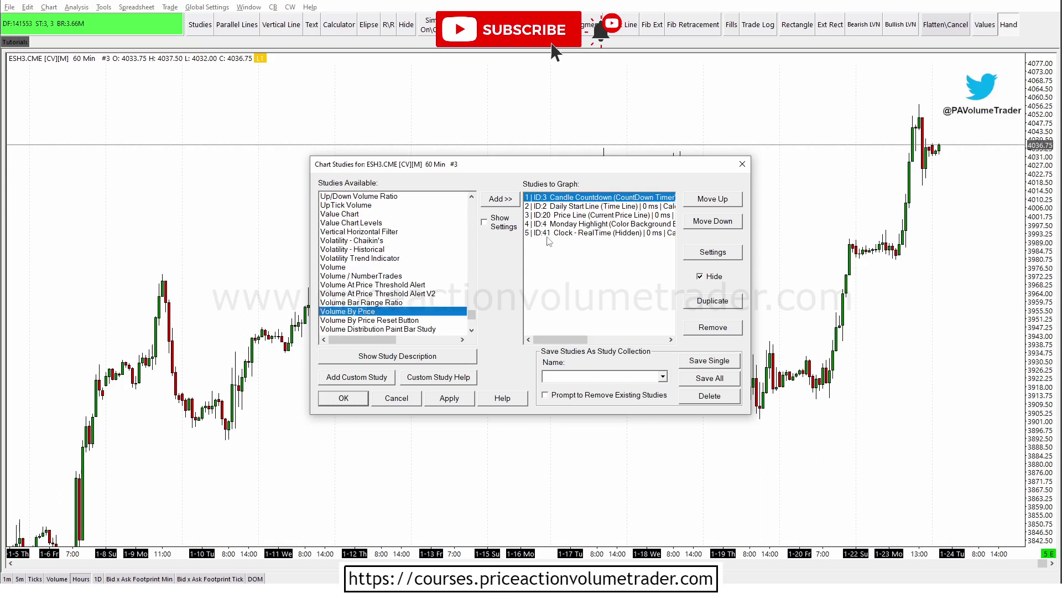
{"action": "left_click", "coordinate": [569, 233]}
{"action": "left_click", "coordinate": [506, 200]}
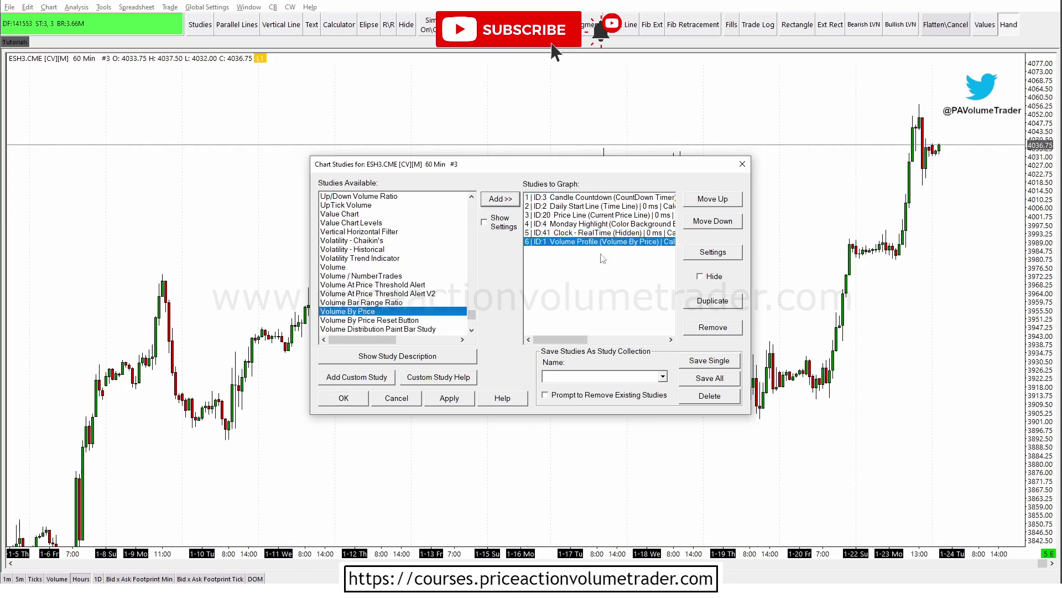
{"action": "left_click", "coordinate": [451, 399]}
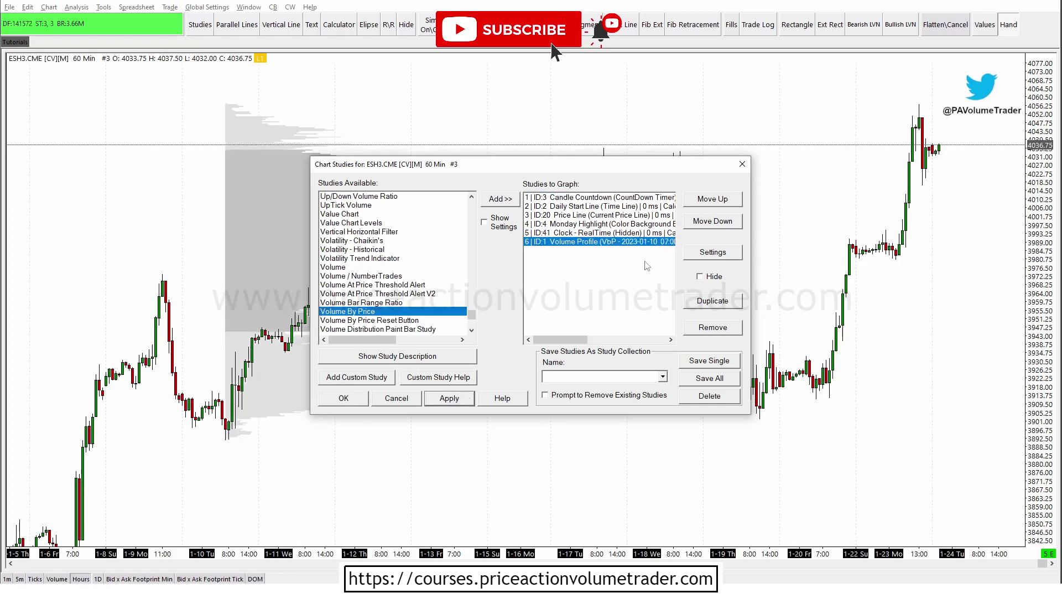
Review the Volume Graph Period Type options in the Volume Profile study's settings and close the dialogs without changes.
{"action": "left_click", "coordinate": [712, 253]}
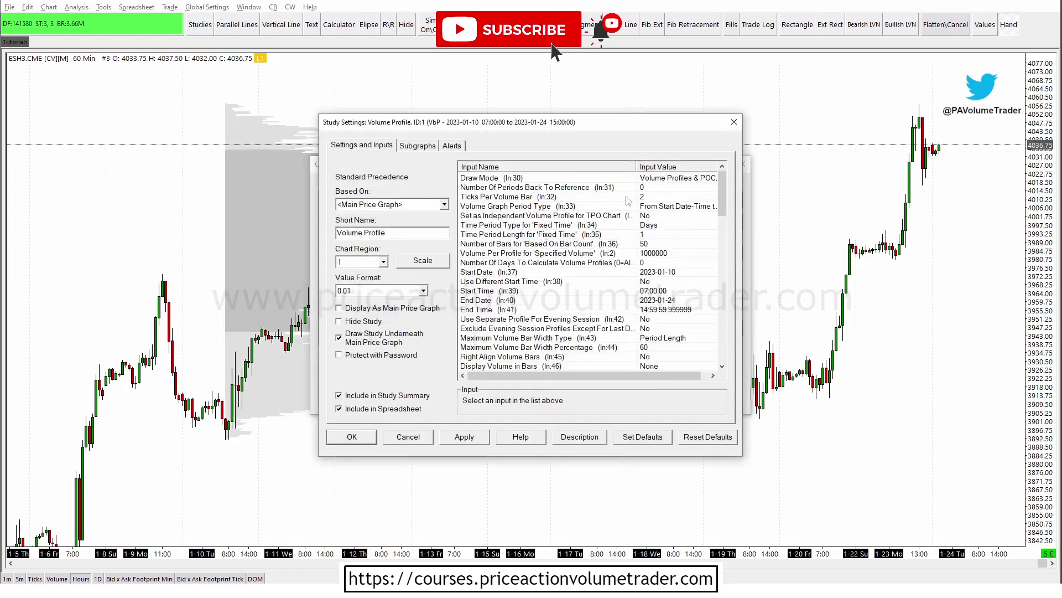
{"action": "left_click", "coordinate": [676, 208]}
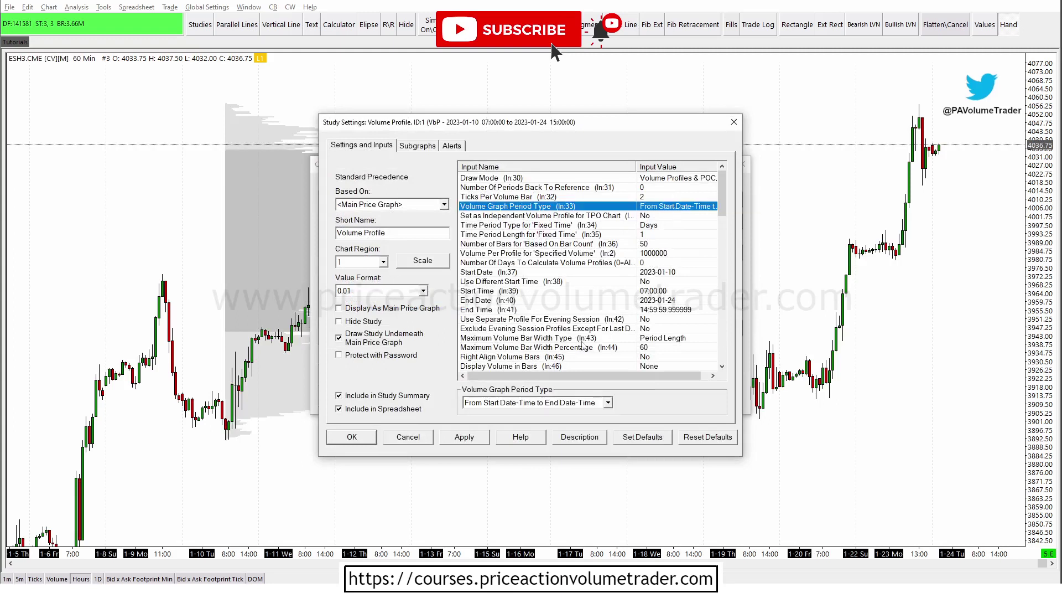
{"action": "left_click", "coordinate": [608, 403]}
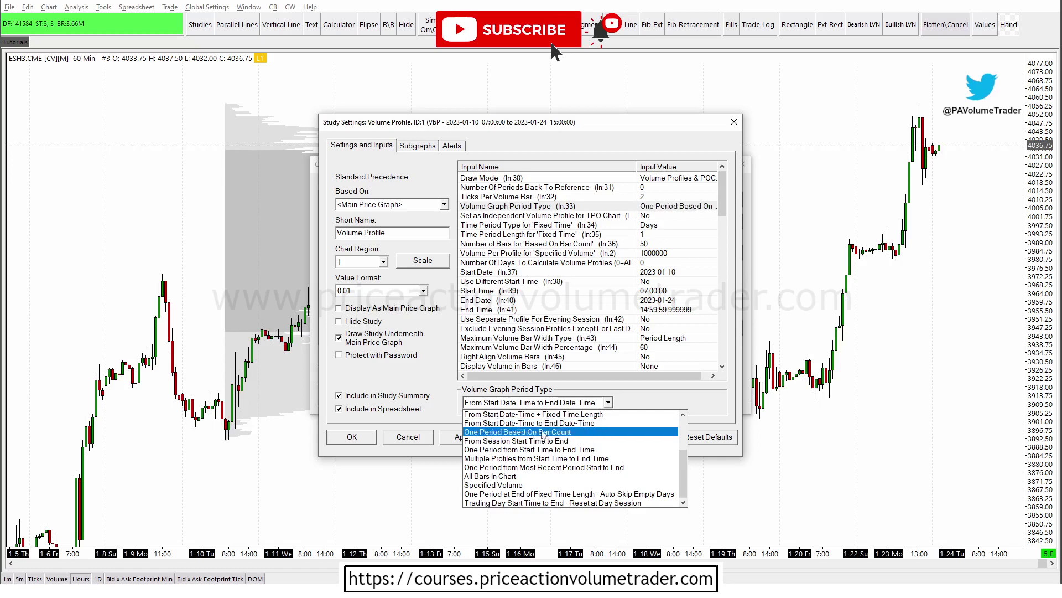
{"action": "scroll", "coordinate": [575, 433], "scroll_direction": "up", "scroll_amount": 3}
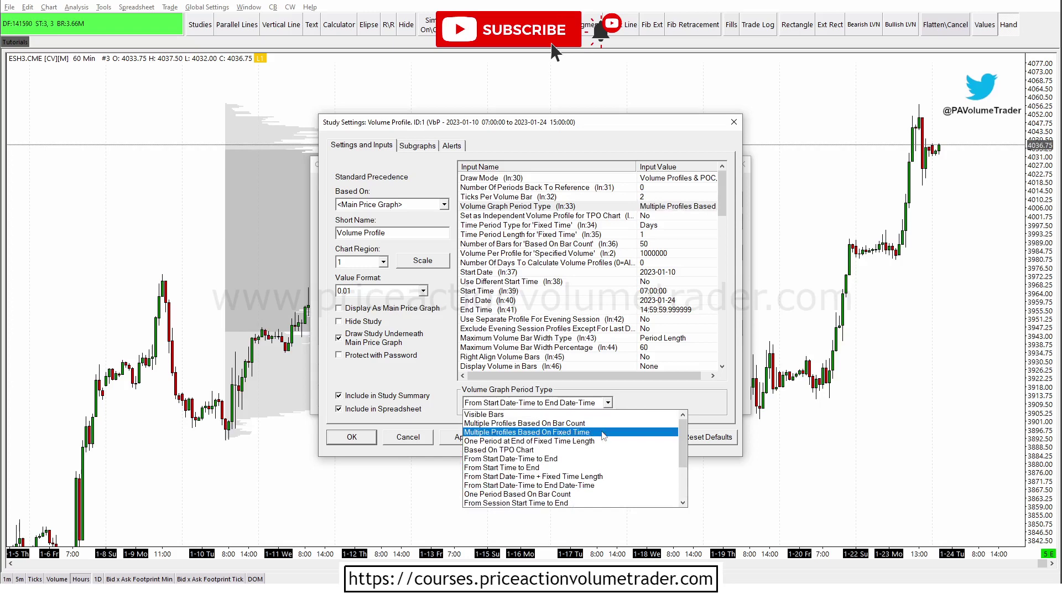
{"action": "left_click", "coordinate": [651, 397]}
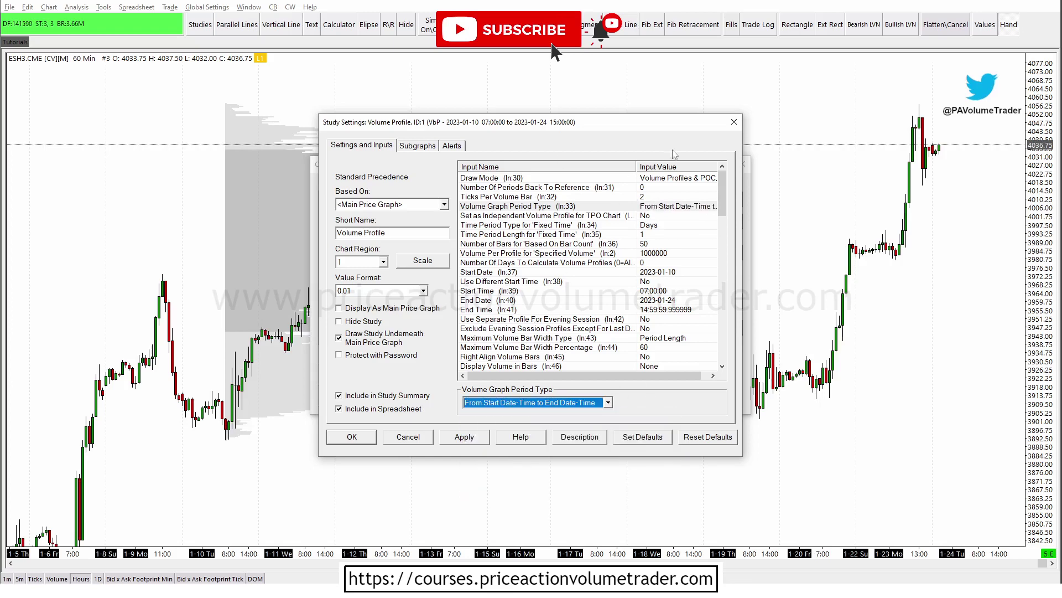
{"action": "left_click", "coordinate": [734, 121]}
{"action": "left_click", "coordinate": [743, 164]}
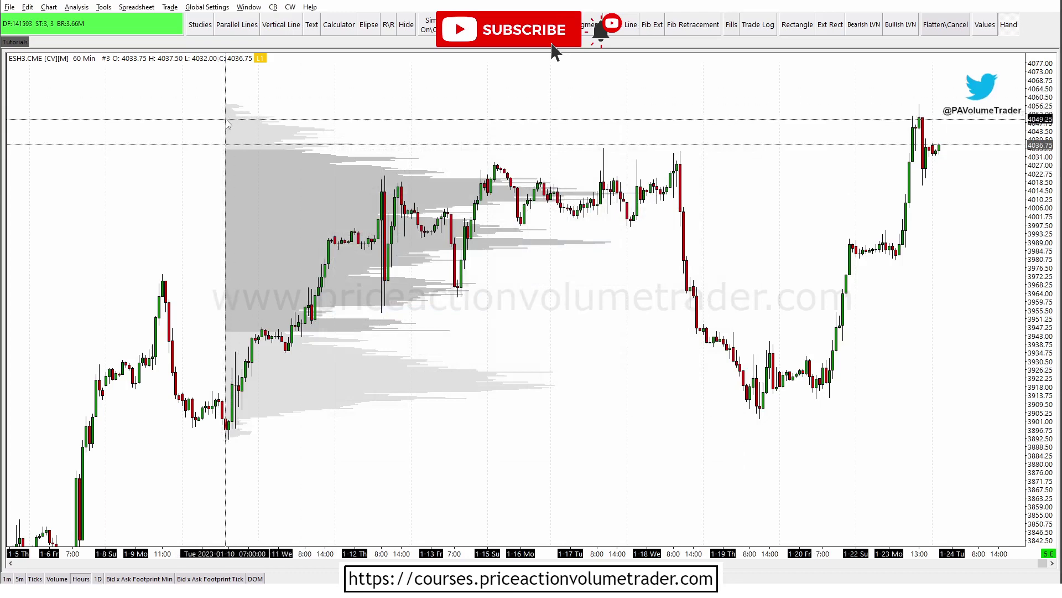
Remove the Volume Profile study from the 60-minute chart.
{"action": "right_click", "coordinate": [347, 90]}
{"action": "left_click", "coordinate": [382, 97]}
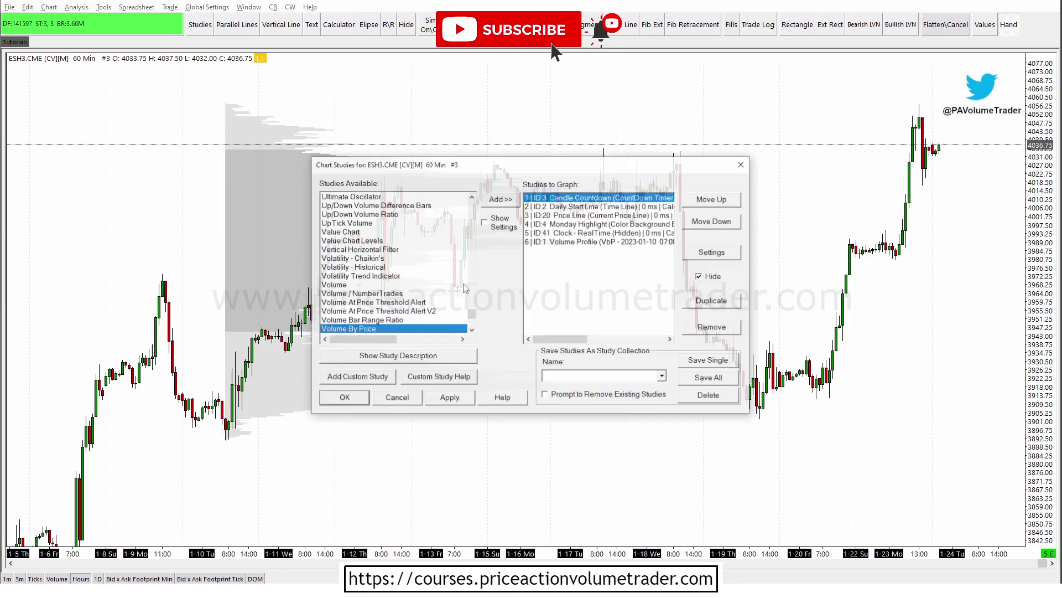
{"action": "left_click", "coordinate": [607, 242]}
{"action": "left_click", "coordinate": [718, 328]}
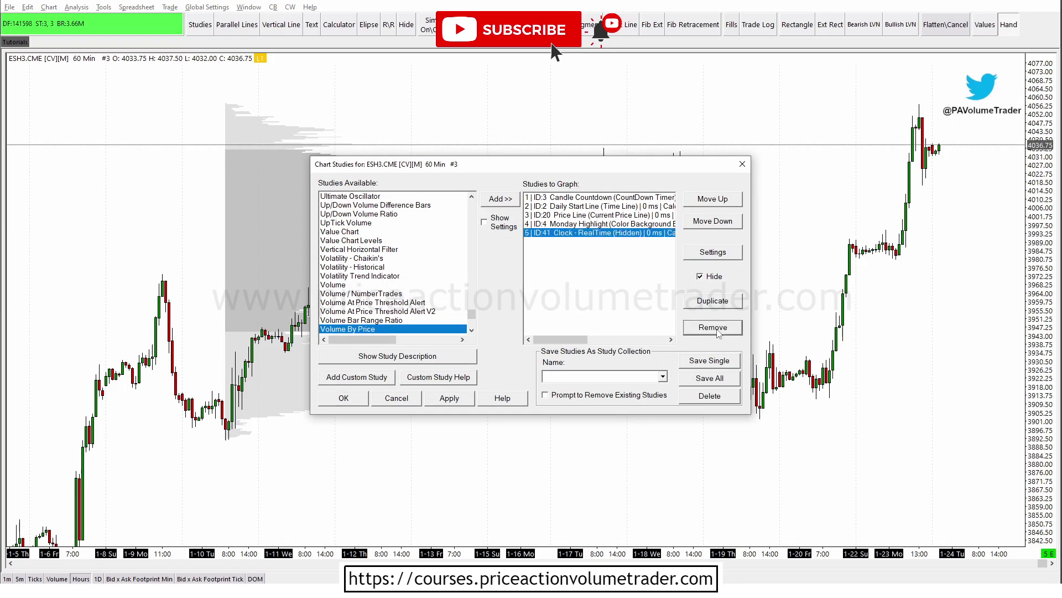
{"action": "left_click", "coordinate": [394, 398]}
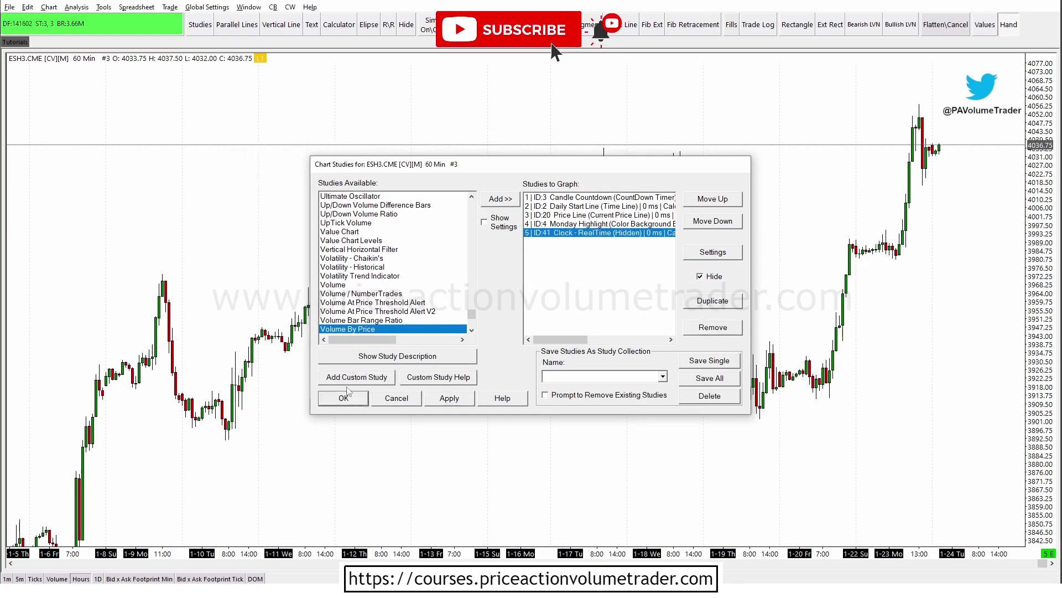
Draw a volume profile on the 60-minute chart from the 10 January swing low to the latest bars on 23 January.
{"action": "left_click", "coordinate": [104, 7]}
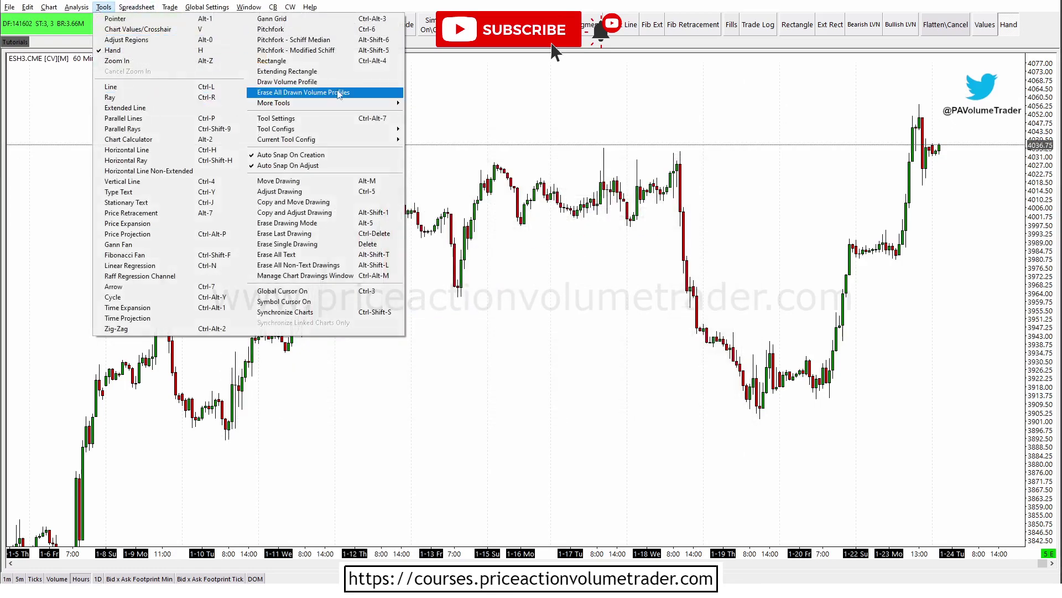
{"action": "left_click", "coordinate": [287, 82]}
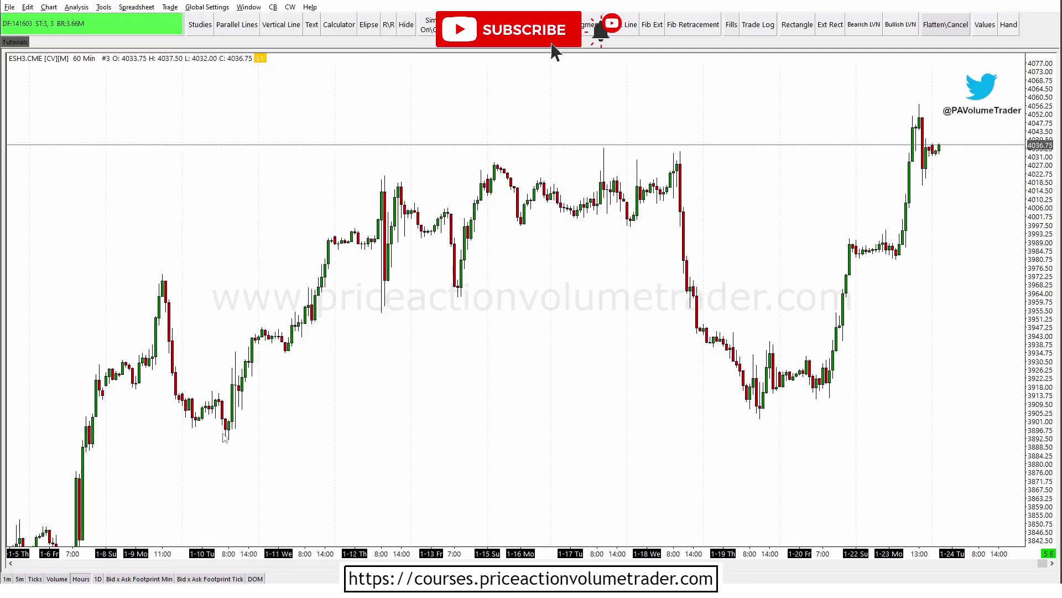
{"action": "left_click_drag", "start_coordinate": [225, 438], "coordinate": [945, 147]}
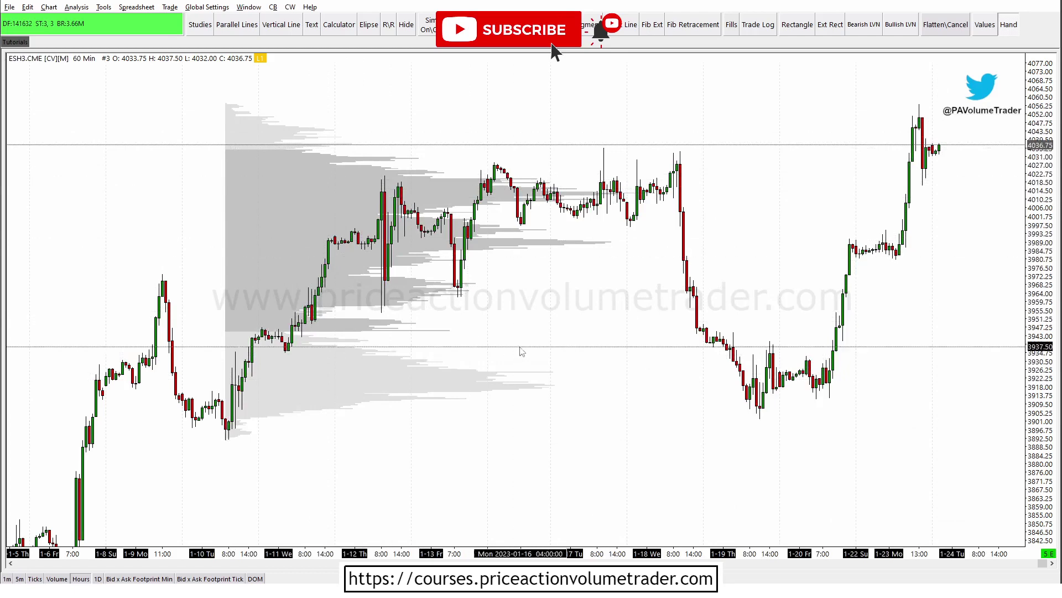
{"action": "left_click_drag", "start_coordinate": [971, 354], "coordinate": [959, 361]}
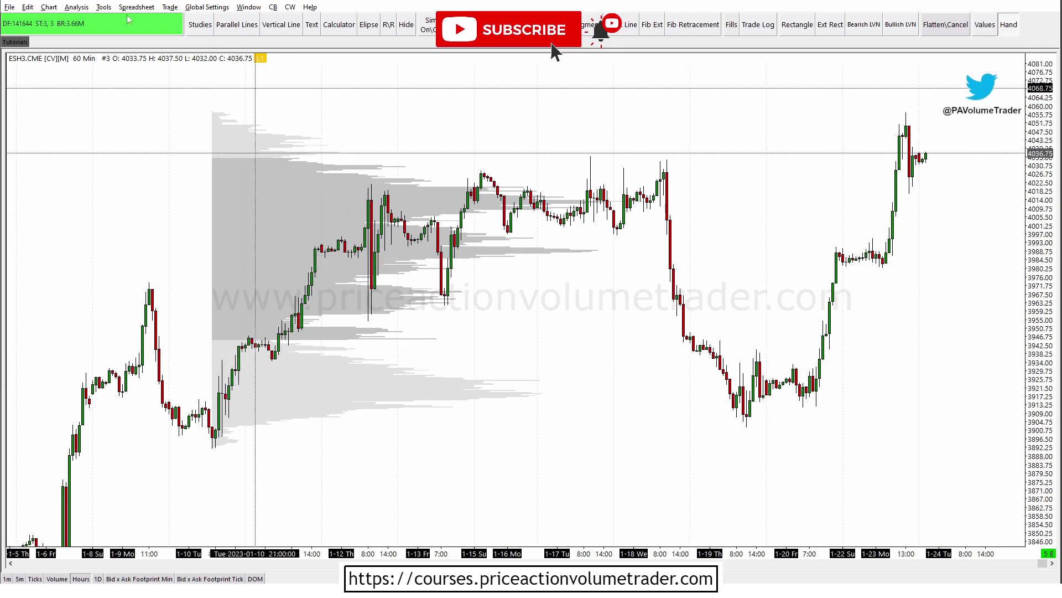
Open the drawn Volume Profile's study settings beside the profile and review its inputs through the value area and point of control options.
{"action": "left_click", "coordinate": [77, 6]}
{"action": "left_click", "coordinate": [83, 18]}
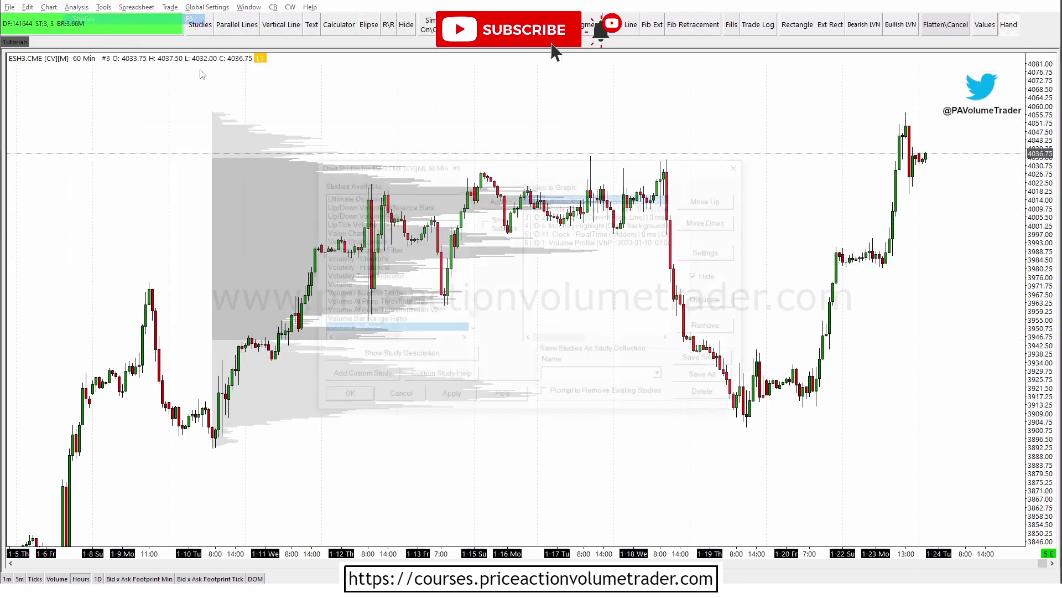
{"action": "left_click_drag", "start_coordinate": [388, 169], "coordinate": [668, 301]}
{"action": "left_click", "coordinate": [866, 380]}
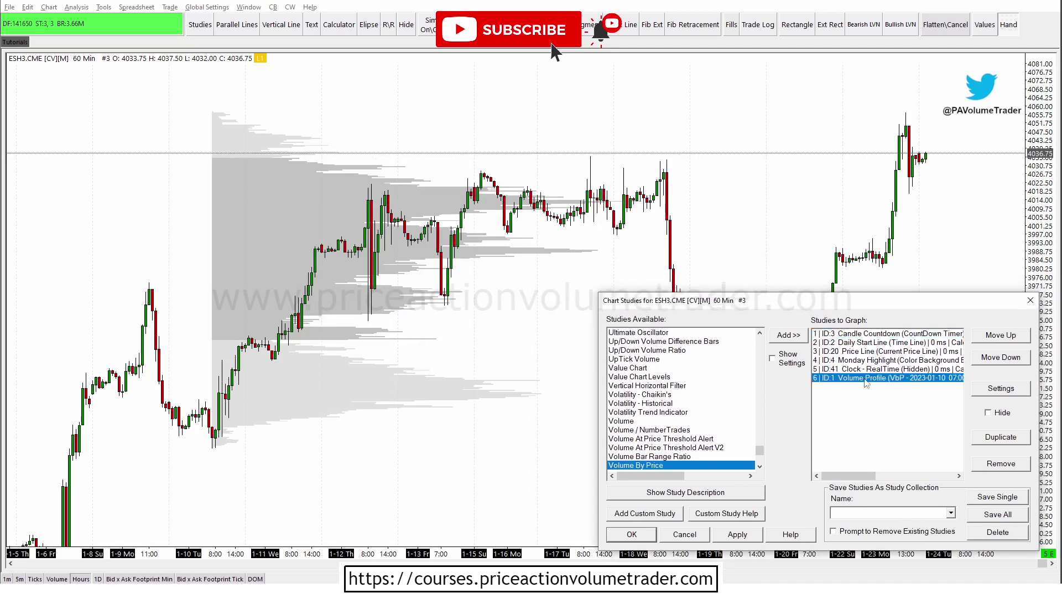
{"action": "left_click", "coordinate": [1003, 389]}
{"action": "left_click_drag", "start_coordinate": [820, 264], "coordinate": [816, 214]}
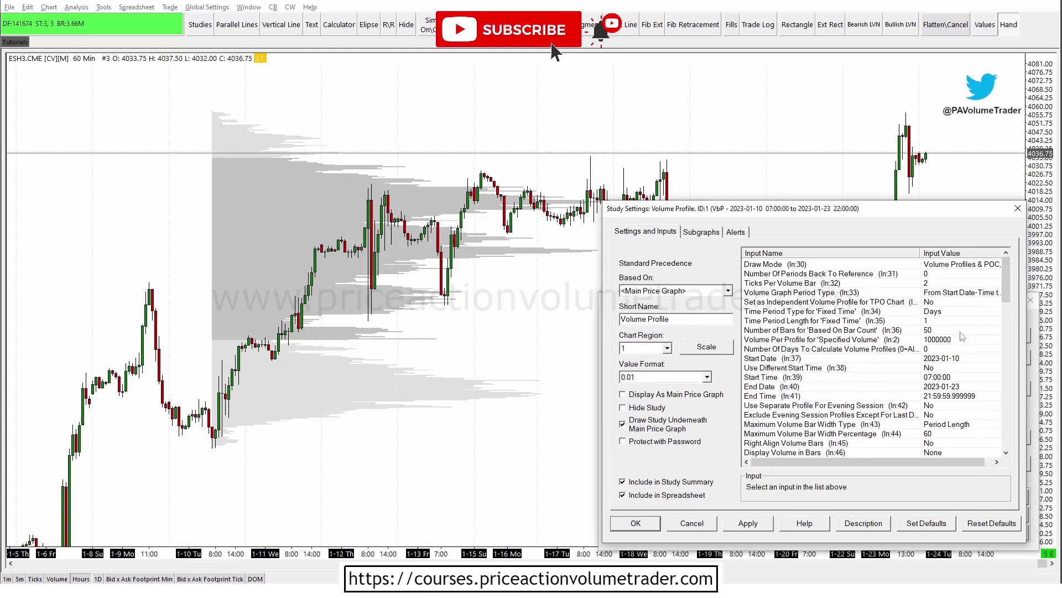
{"action": "left_click_drag", "start_coordinate": [1007, 296], "coordinate": [1008, 323]}
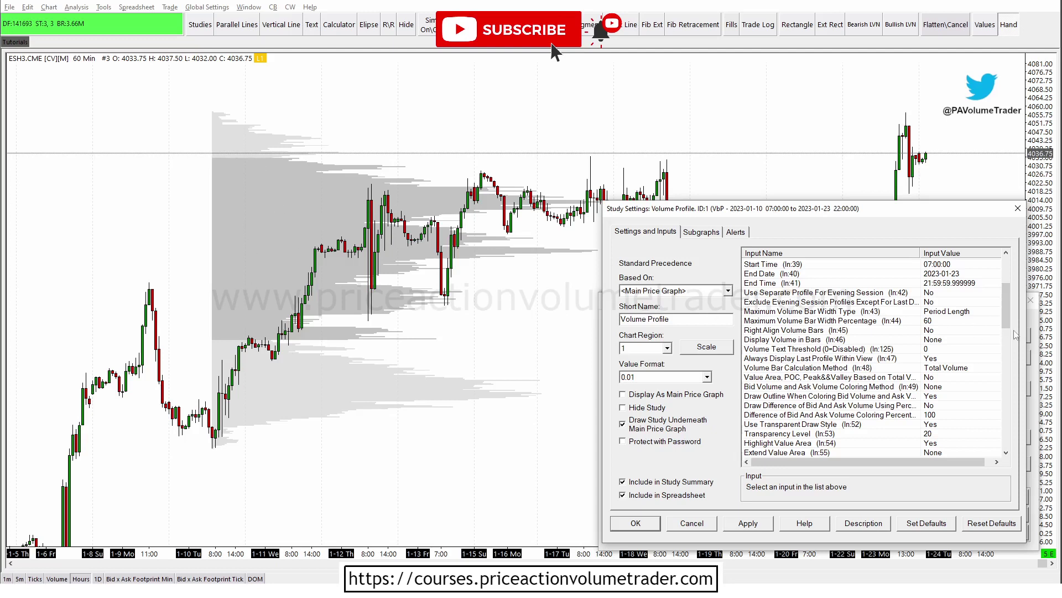
{"action": "left_click_drag", "start_coordinate": [1010, 319], "coordinate": [1010, 326]}
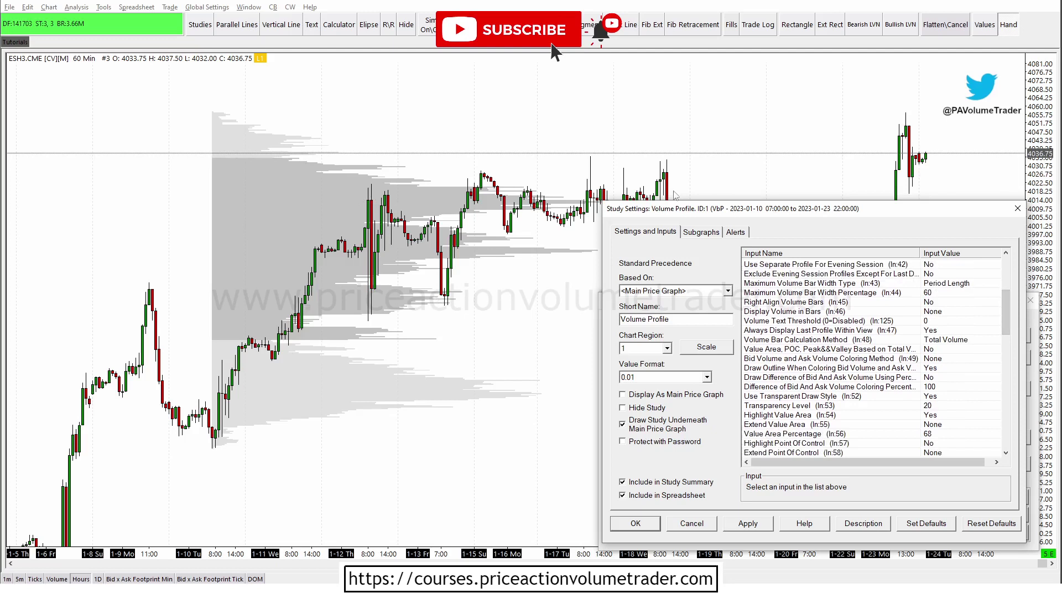
Circle the value area's upper and lower edges, mark the point of control with a horizontal line, and clear the screen annotations.
{"action": "key", "text": "ctrl+shift+3"}
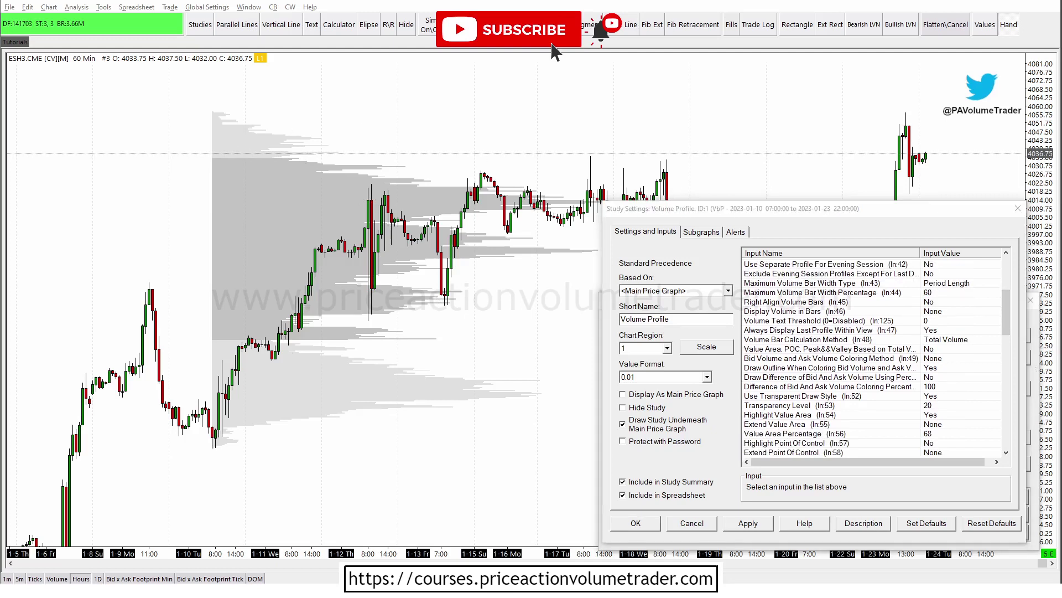
{"action": "left_click_drag", "start_coordinate": [212, 338], "coordinate": [230, 329]}
{"action": "left_click_drag", "start_coordinate": [217, 150], "coordinate": [227, 149]}
{"action": "mouse_move", "coordinate": [601, 207]}
{"action": "left_mouse_down"}
{"action": "mouse_move", "coordinate": [661, 203]}
{"action": "mouse_move", "coordinate": [498, 203]}
{"action": "mouse_move", "coordinate": [641, 206]}
{"action": "left_mouse_up"}
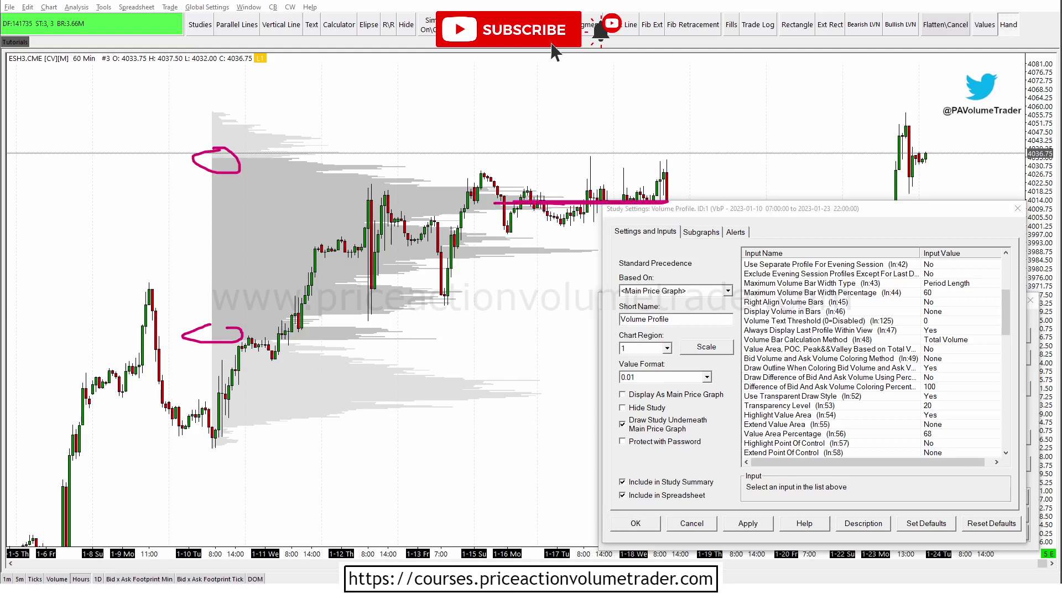
{"action": "left_click", "coordinate": [1059, 459]}
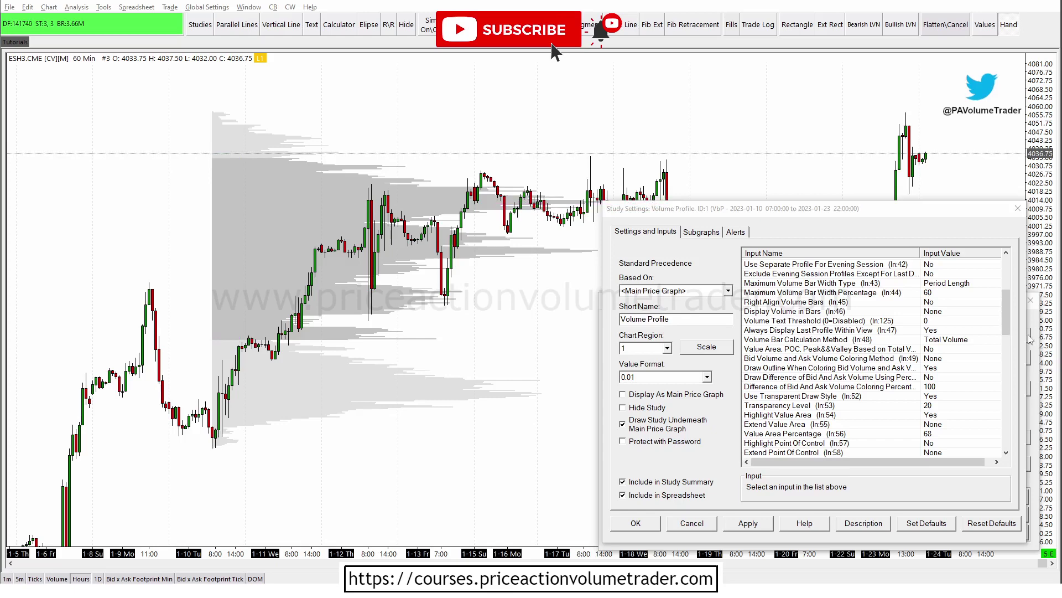
Examine the Volume Profile's further inputs, including the volume bars draw method and the peaks and valleys options.
{"action": "left_click_drag", "start_coordinate": [1006, 321], "coordinate": [1007, 358]}
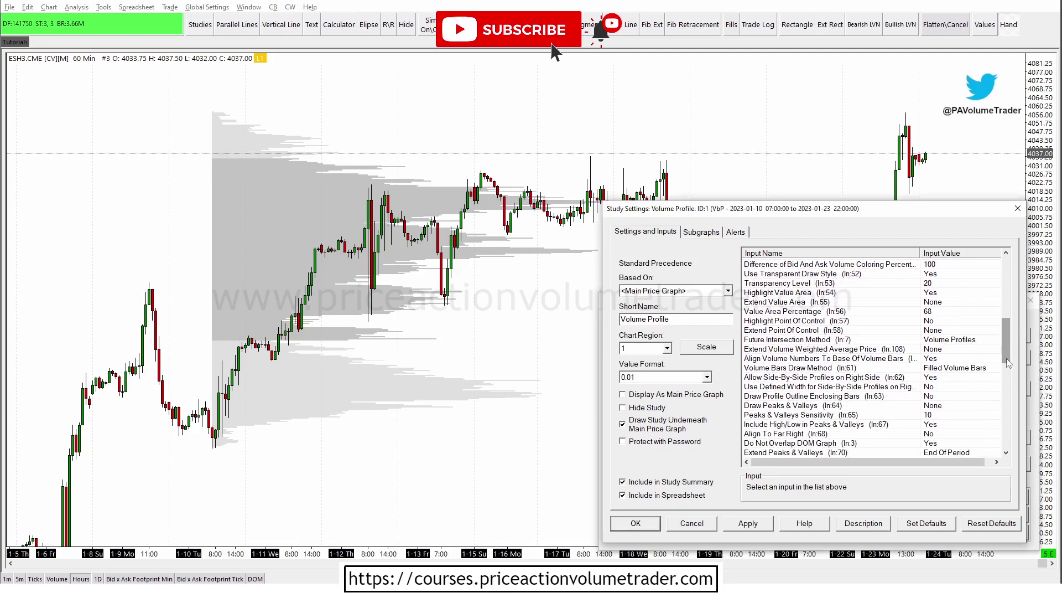
{"action": "left_click", "coordinate": [555, 53]}
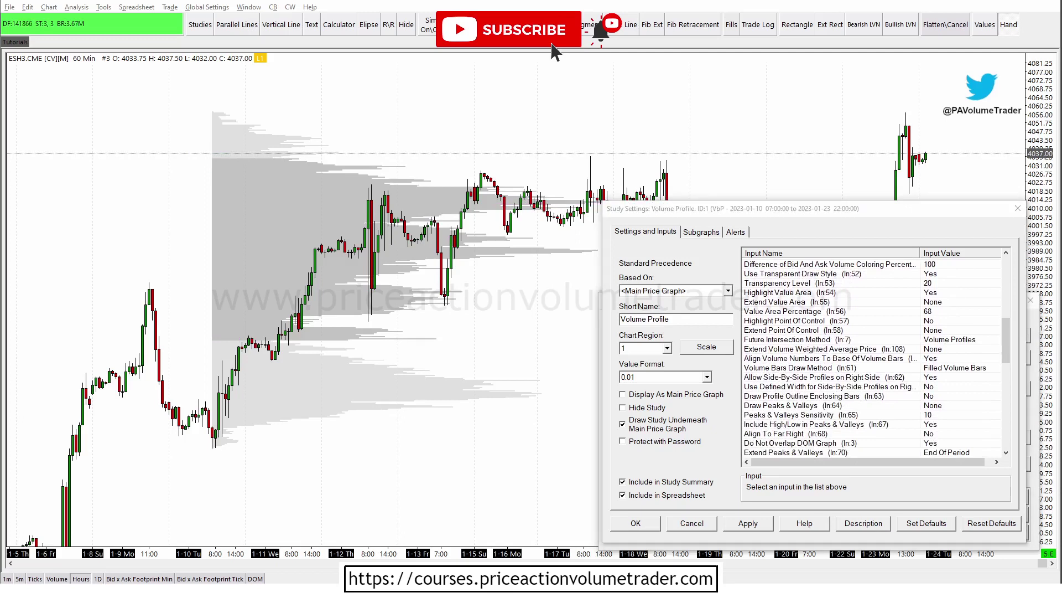